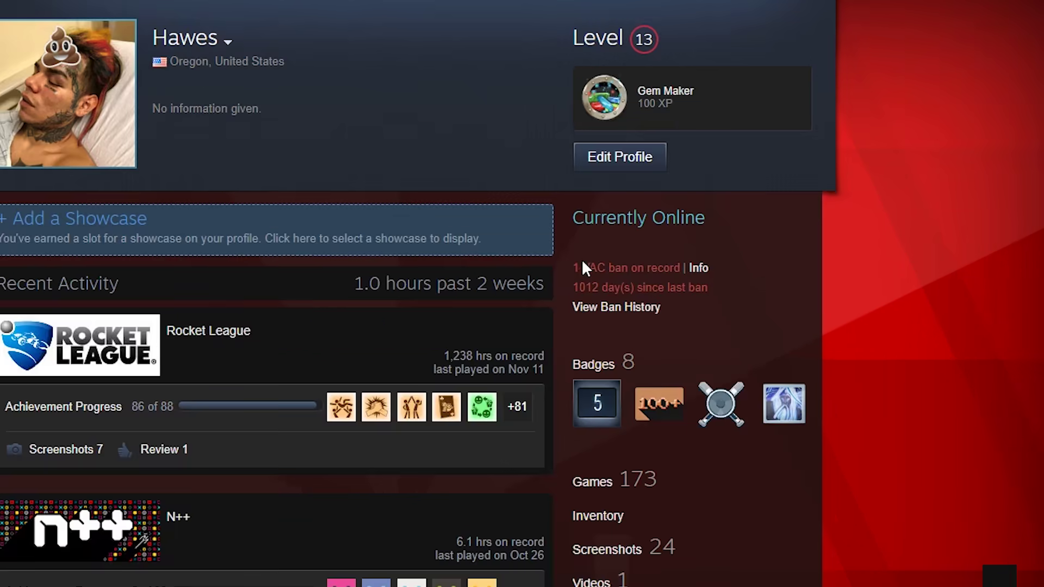
Highlight the '1 VAC ban on record' notice on the Steam Community profile
drag(625, 264, 687, 267)
drag(631, 304, 650, 296)
click(842, 232)
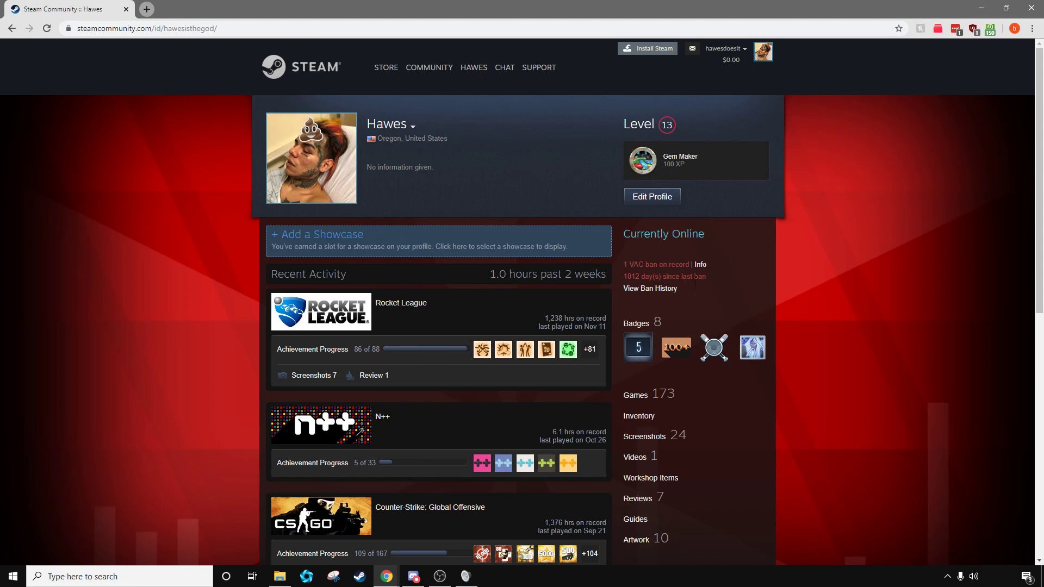
drag(708, 280, 624, 264)
click(624, 240)
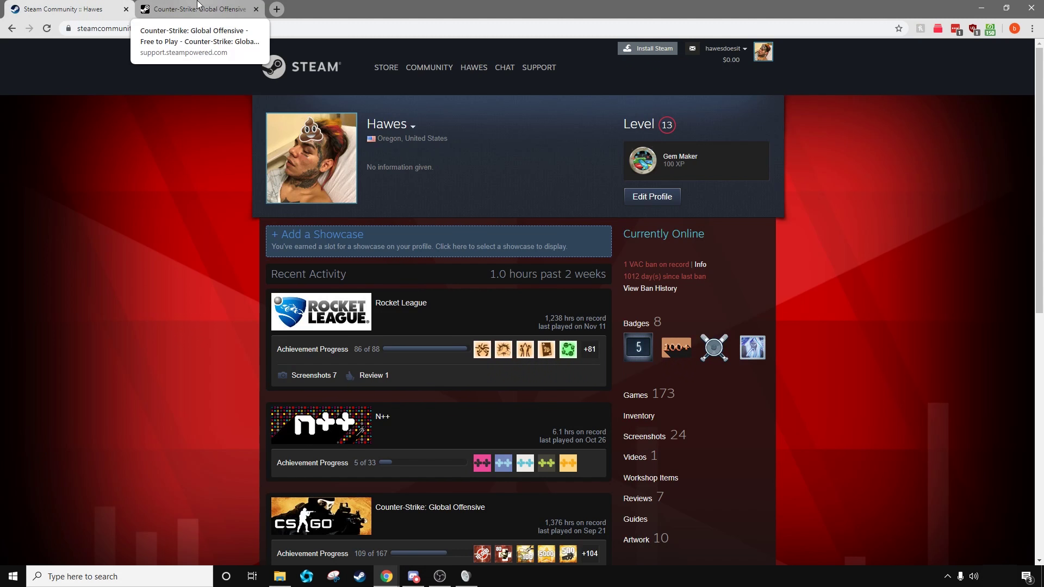
Switch to the CS:GO Free to Play support article and scroll through it and back up
click(212, 8)
scroll(511, 261, down, 3)
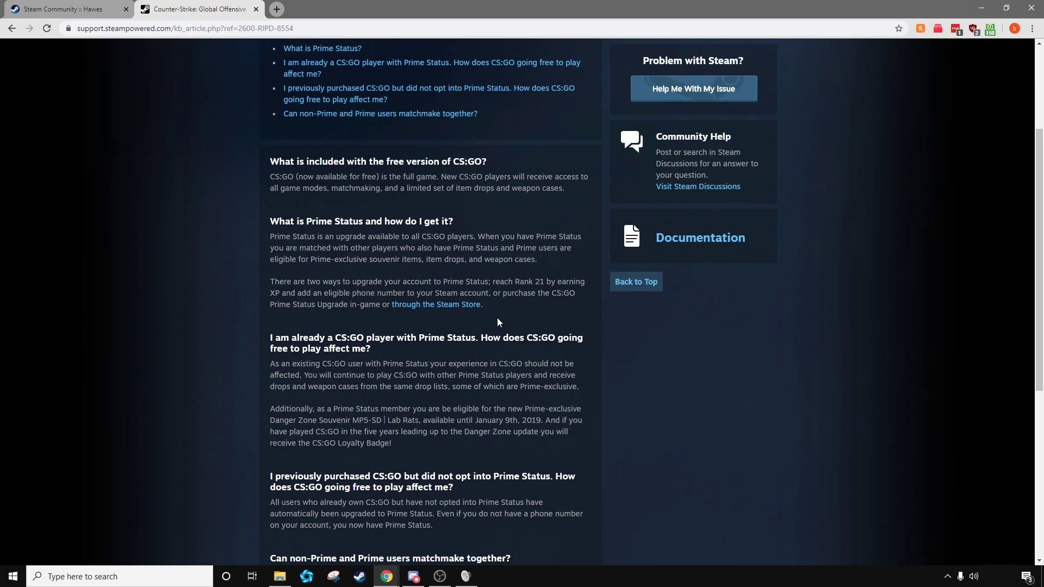
scroll(498, 321, up, 3)
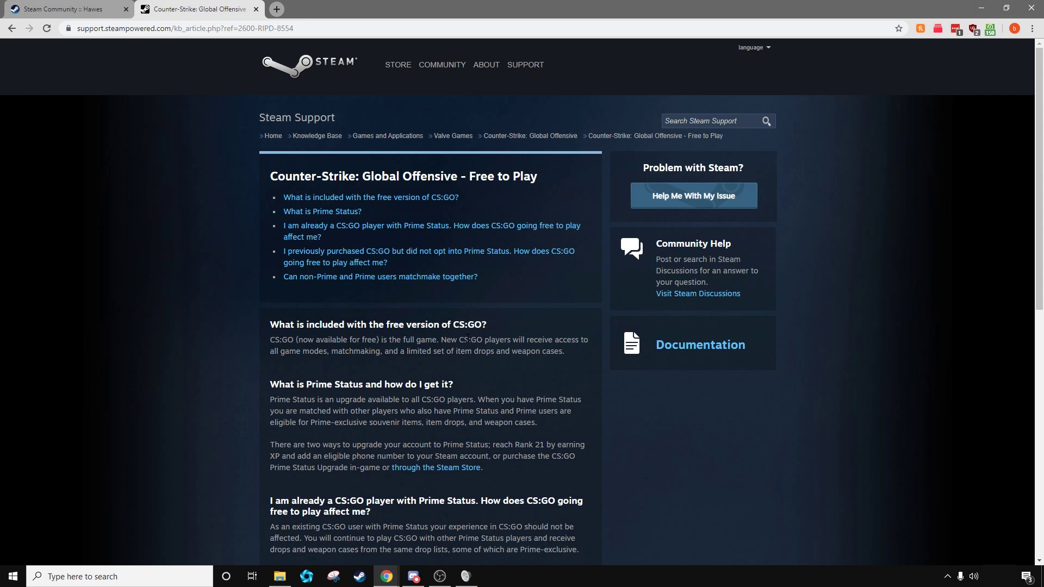
Close the CS:GO article tab, return to the profile, and go to Steam Support
click(256, 9)
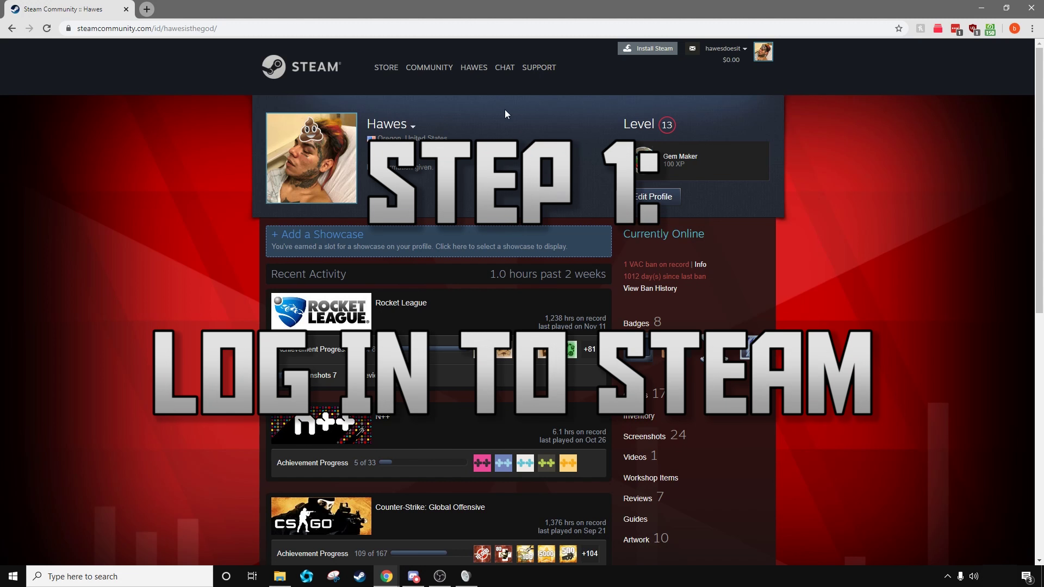
click(746, 109)
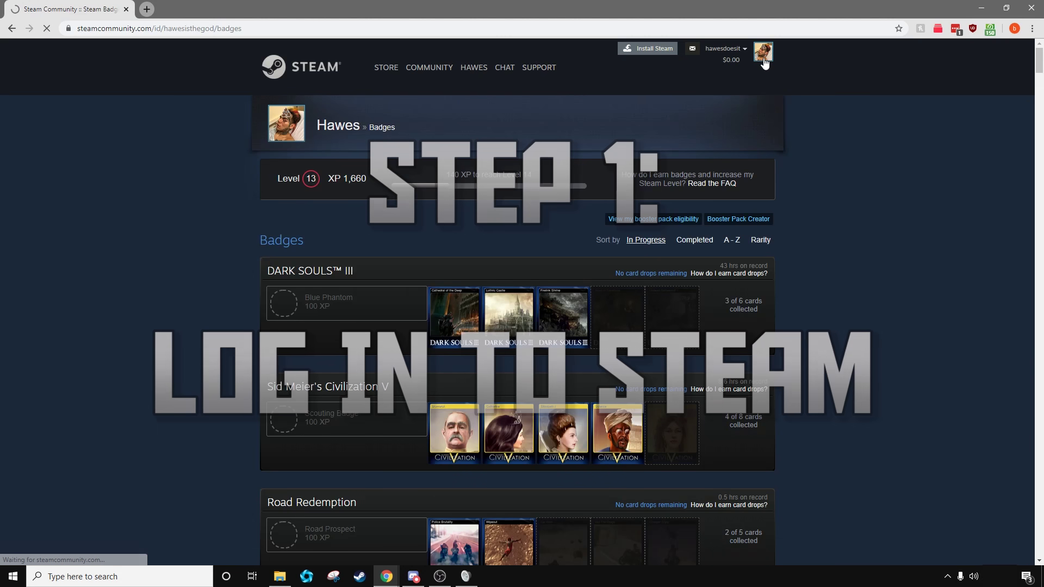
click(763, 60)
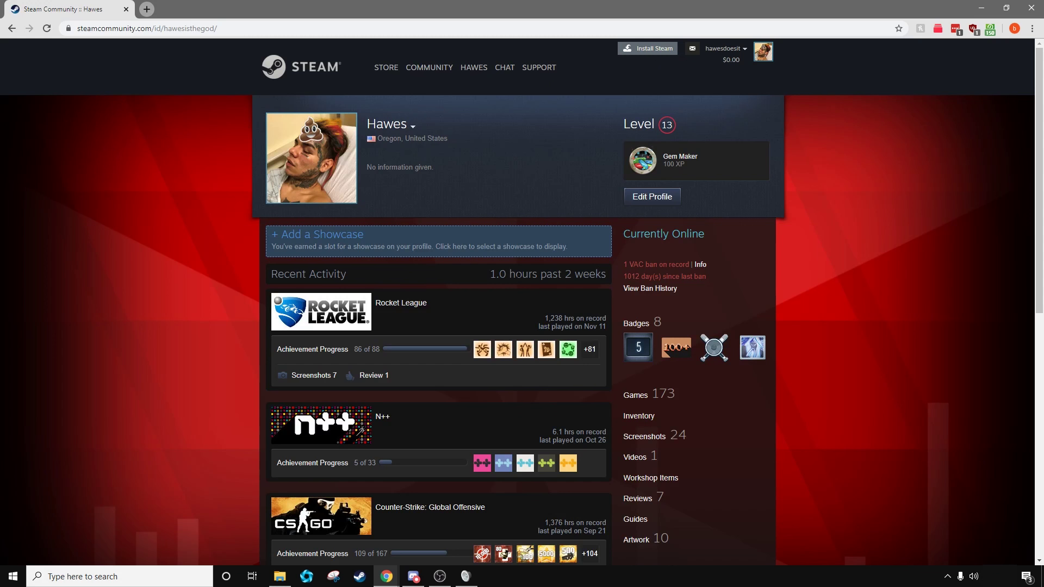
click(547, 79)
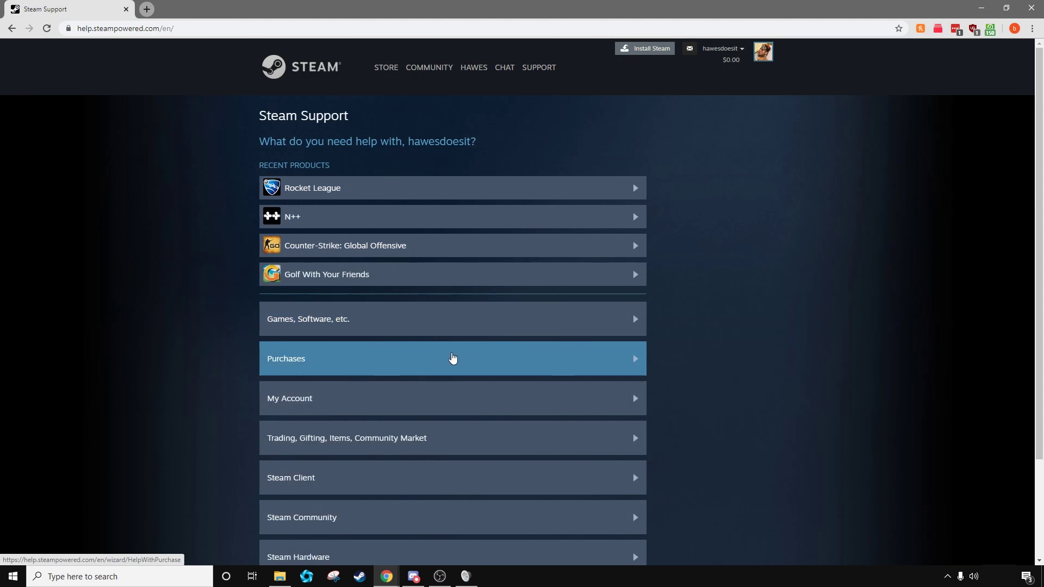
Choose Games, Software, etc. > Counter-Strike: Global Offensive > 'I've been VAC banned or in-game banned'
click(443, 329)
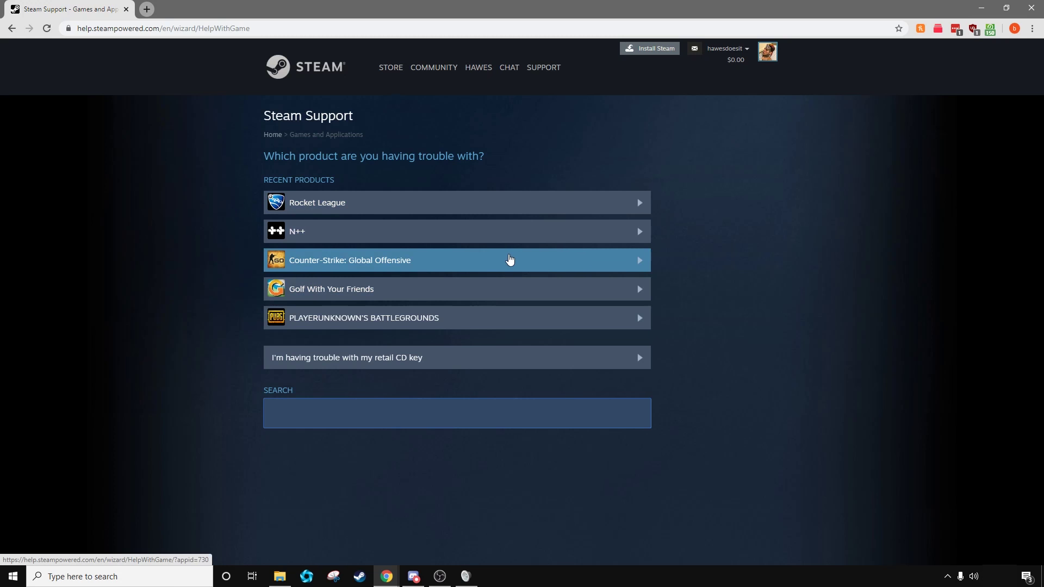
click(510, 260)
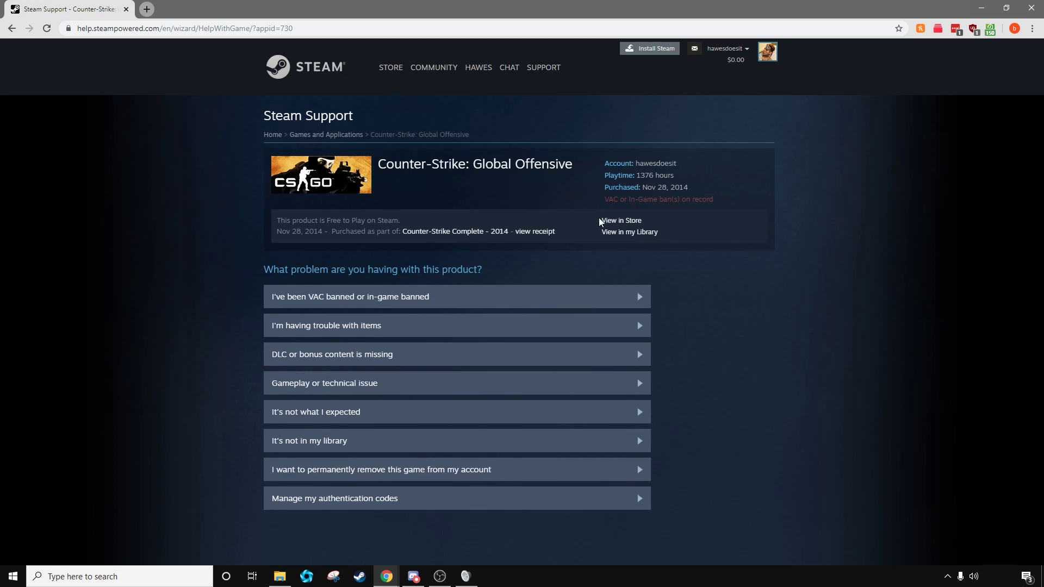
drag(607, 200, 675, 263)
click(674, 263)
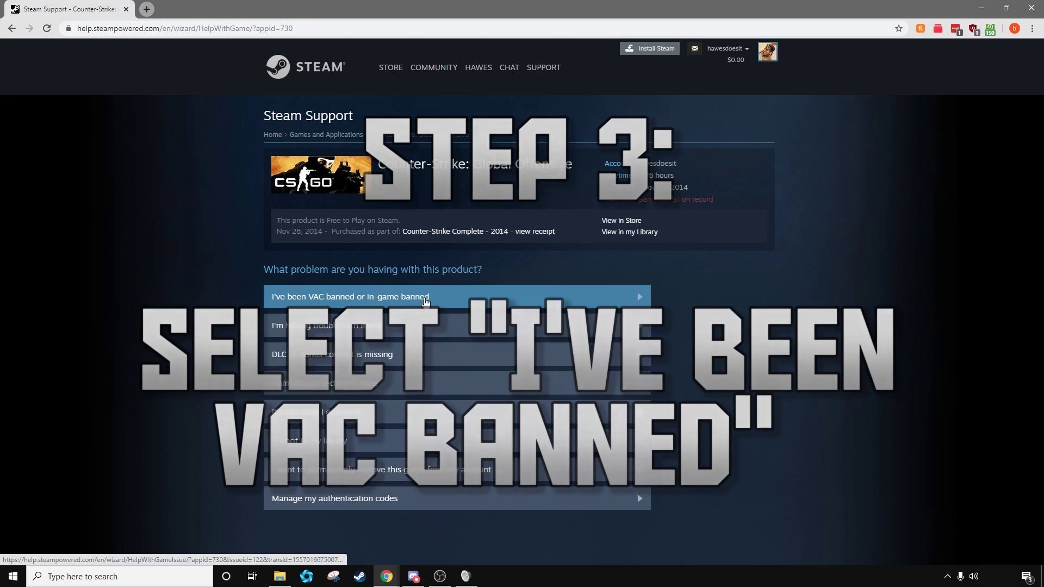
click(426, 302)
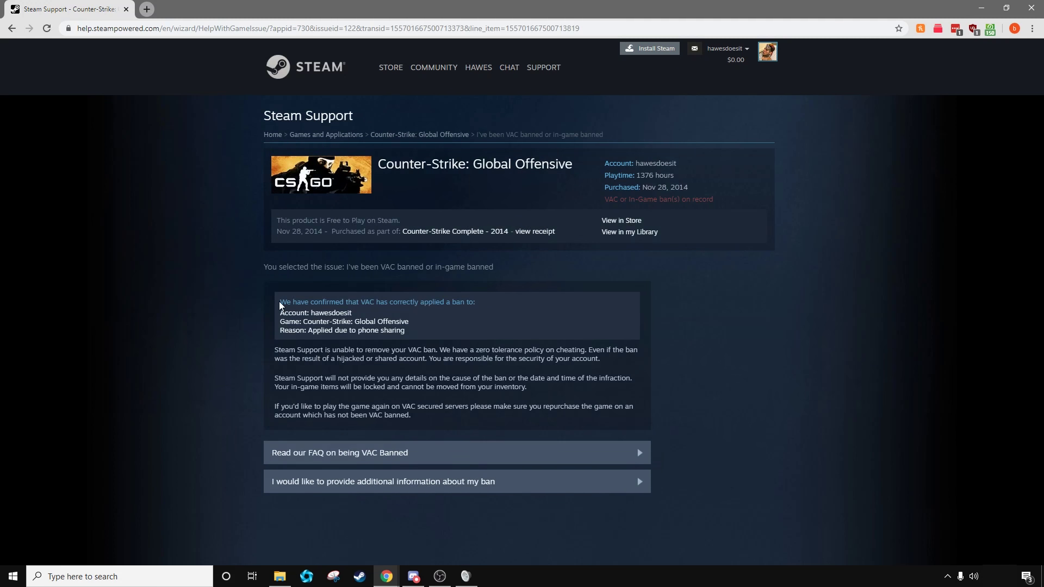
Read the ban details, then choose to provide additional information about the ban
drag(279, 300, 427, 328)
click(425, 328)
drag(274, 350, 589, 351)
click(622, 346)
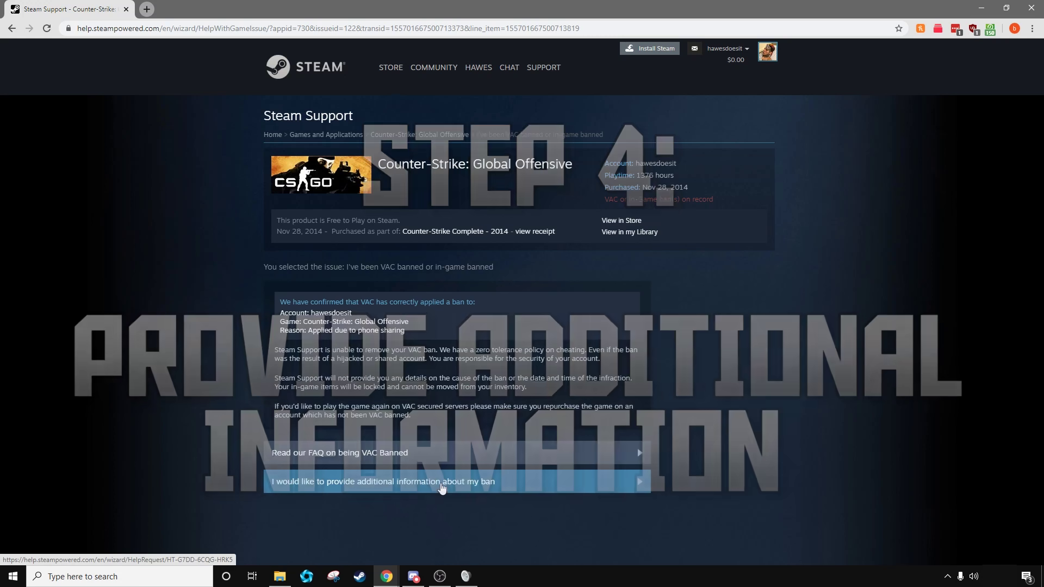
click(605, 486)
Paste the prepared apology into the 'anything else' message box, ending it with a period
click(411, 450)
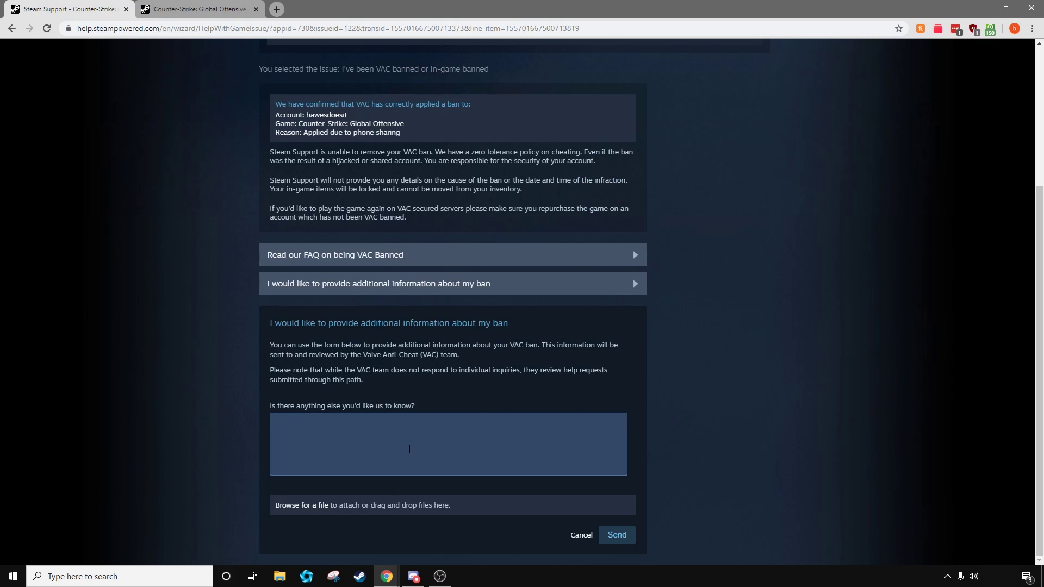
text(Hello Valve, I've realized my wrongdoings in hacking in your game Counter Strike: Global Offensive. My ban was given correctly, but I'd like a second chance. I feel very sorry for this and I promise it won't happen again)
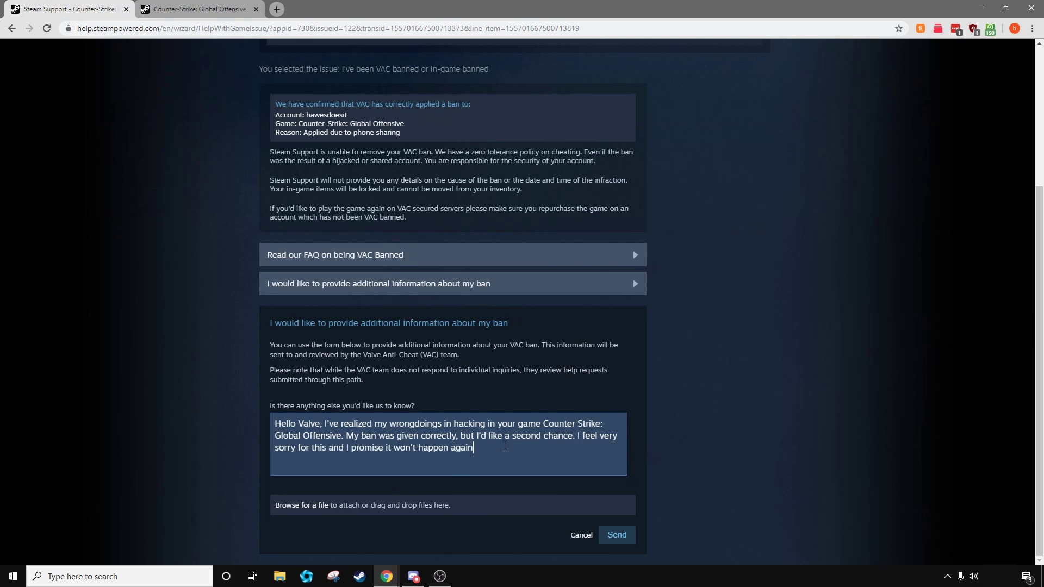
text(.)
Add 'You guys previously removed my ban in VAC case' with the earlier case number
text(You guys previously removed my ban in VAC case #V08)
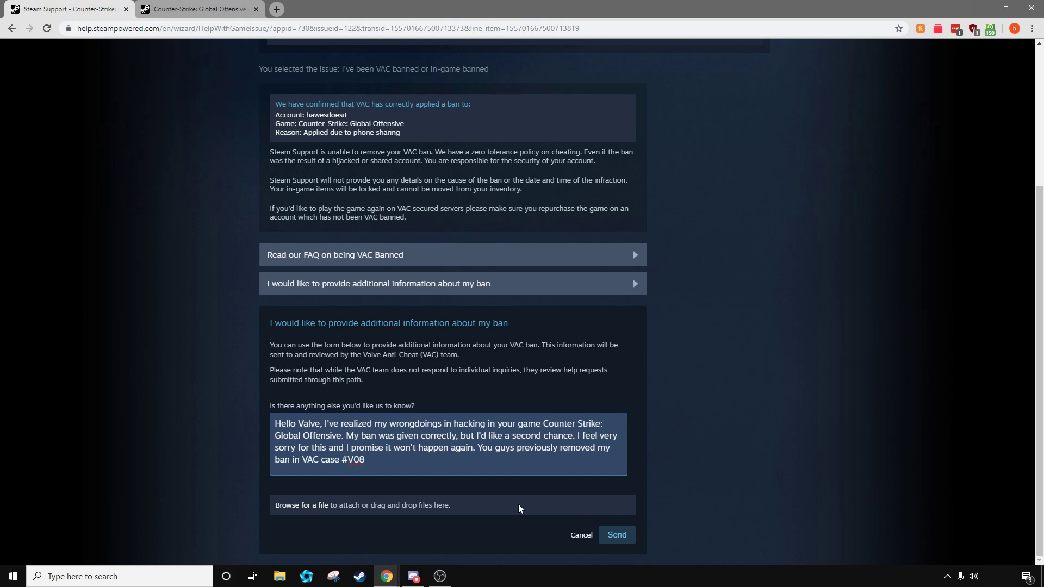
drag(478, 447, 491, 457)
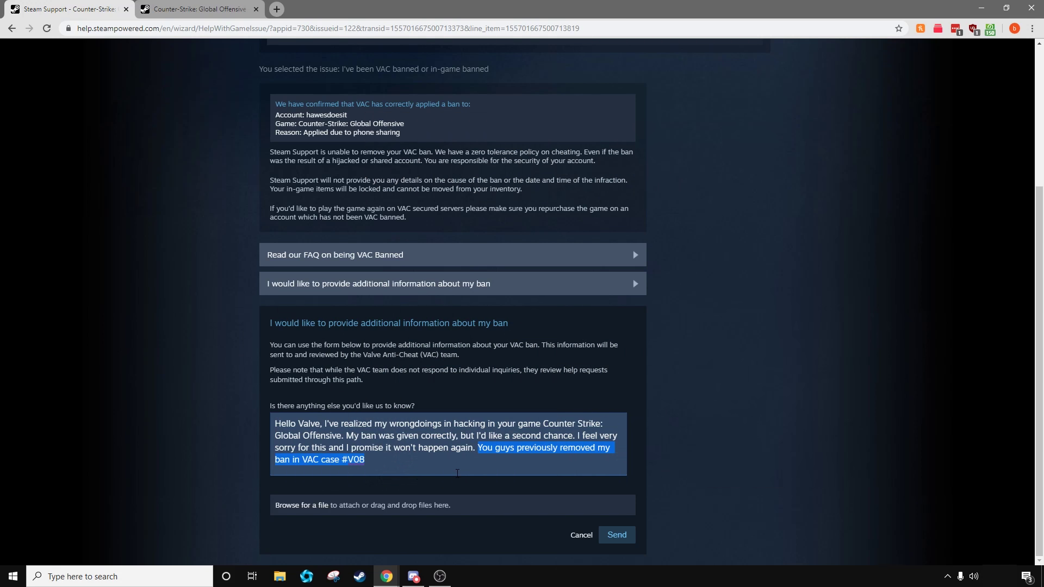
click(417, 471)
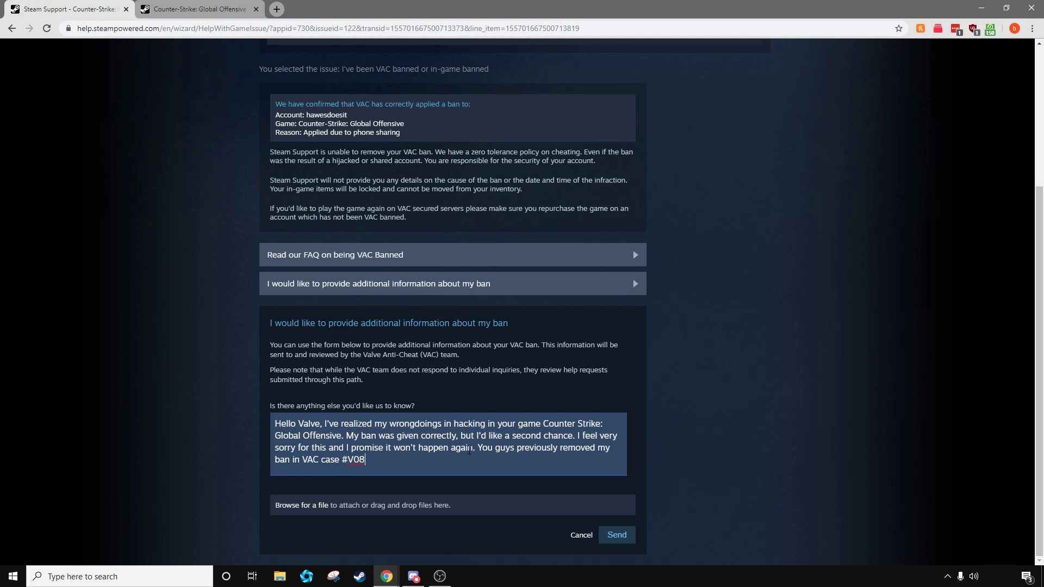
drag(479, 450, 366, 460)
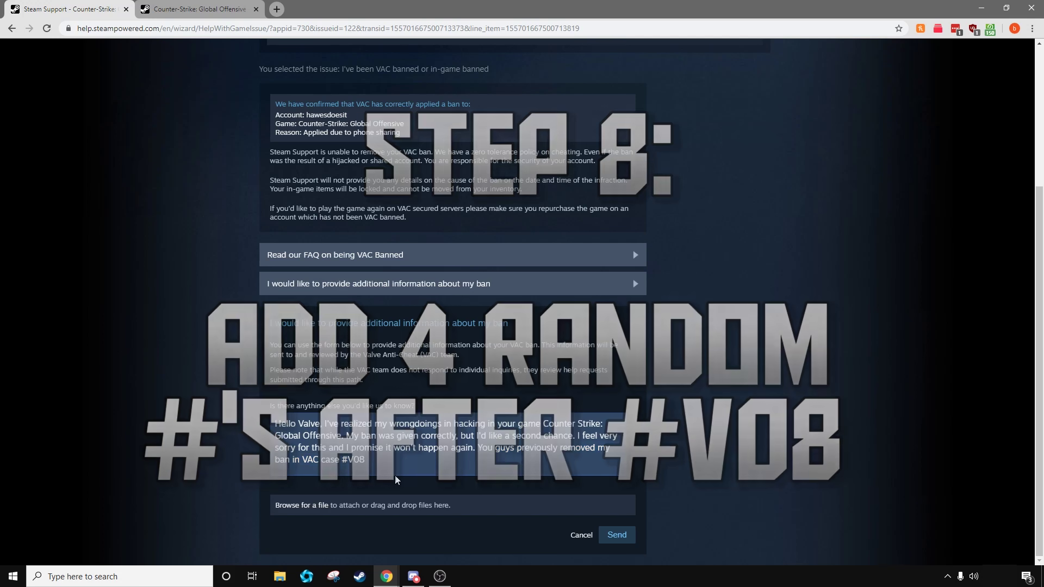
click(395, 471)
text(5674)
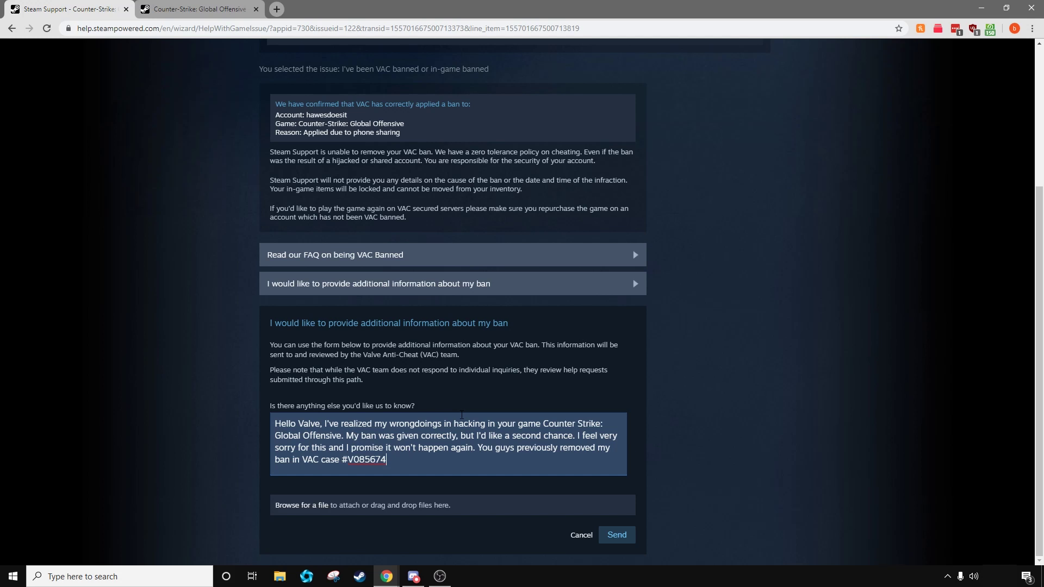
text(.)
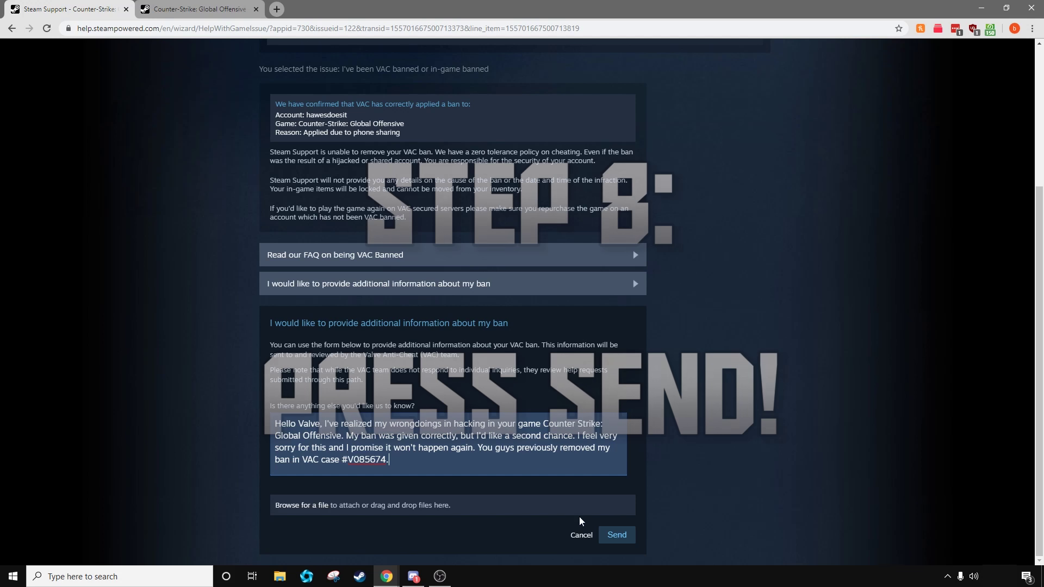
Send the help request and highlight the submission confirmation text
click(614, 536)
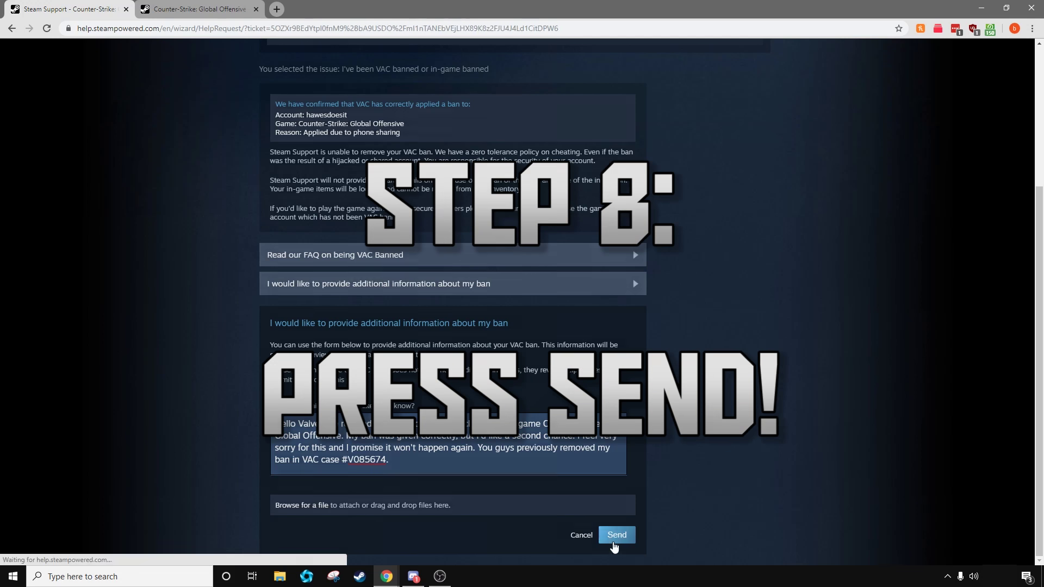
drag(270, 178, 314, 178)
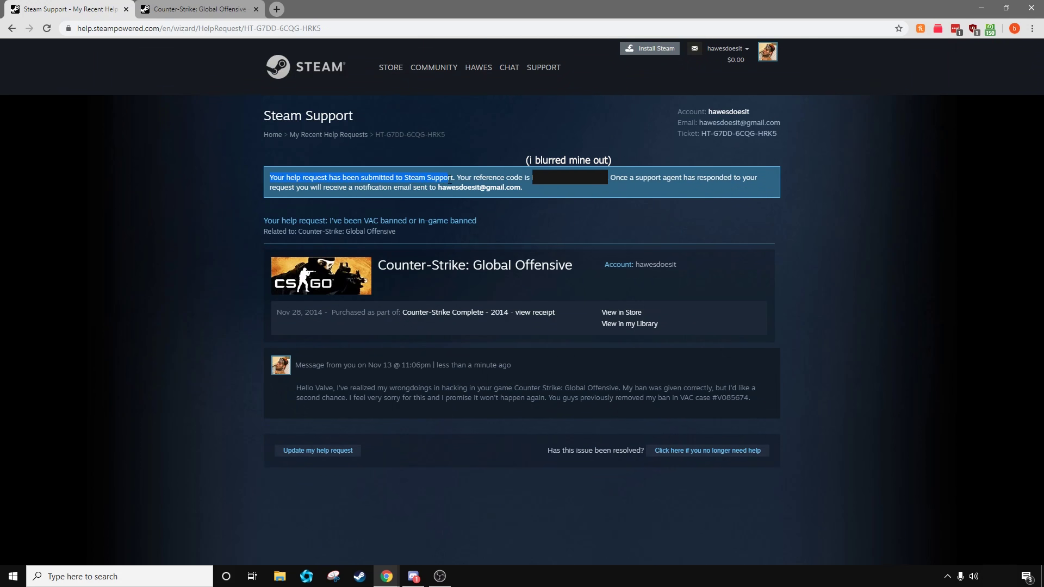
drag(452, 179, 471, 176)
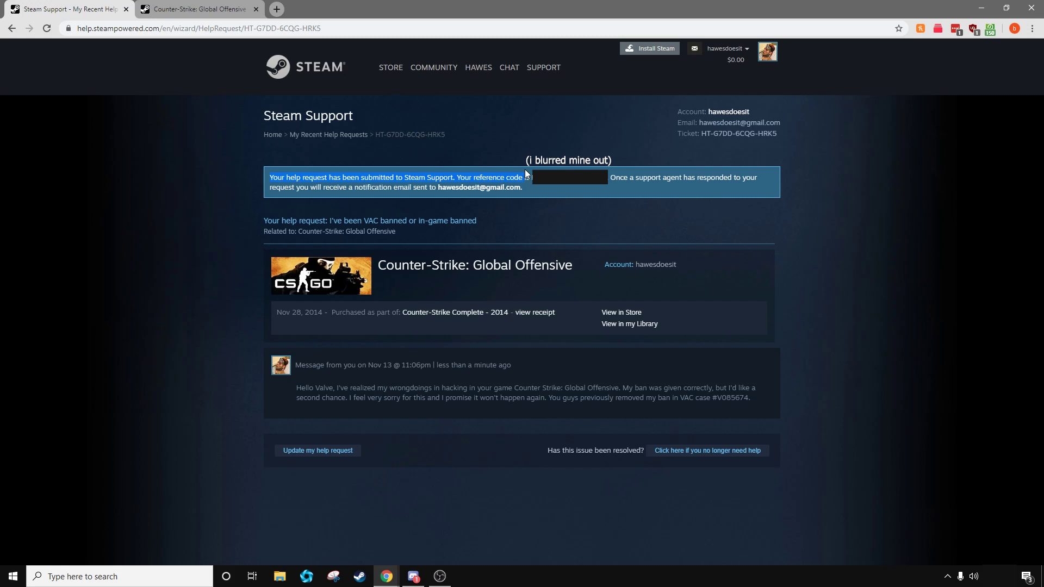